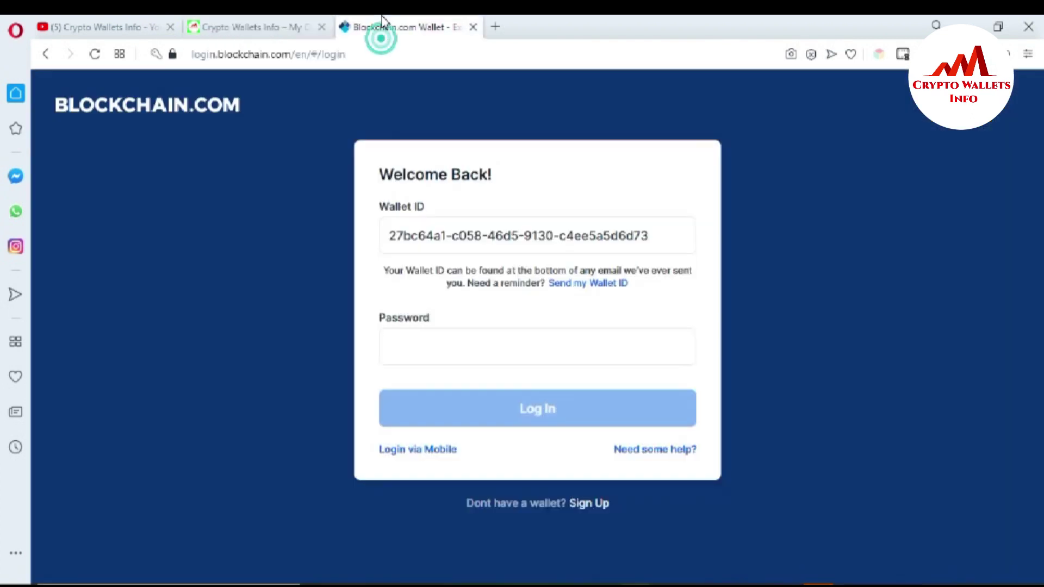
# Log in to Blockchain.com Wallet with the saved password to load the dashboard
pyautogui.click(384, 29)
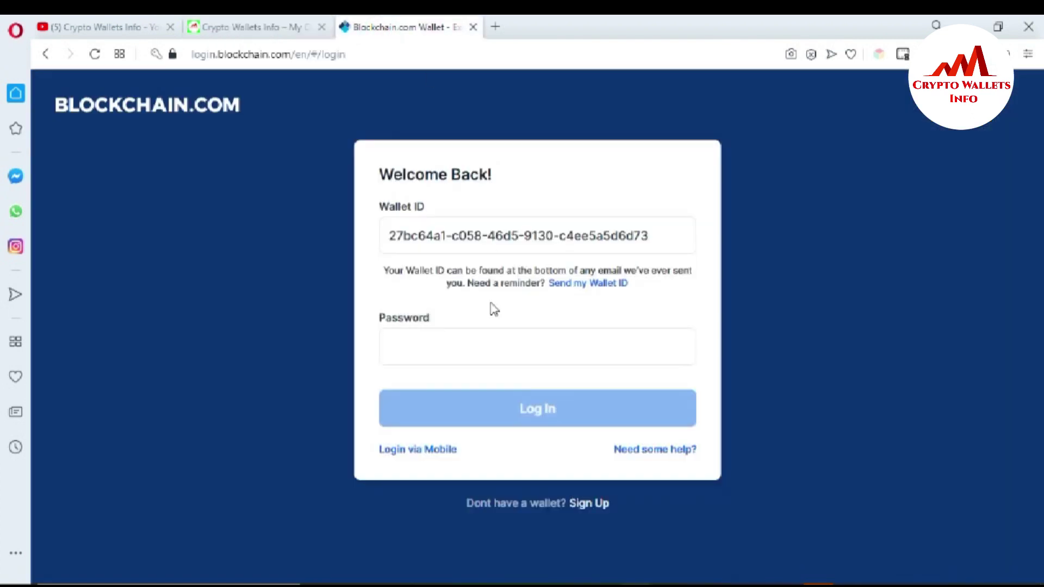
pyautogui.click(441, 359)
pyautogui.click(438, 410)
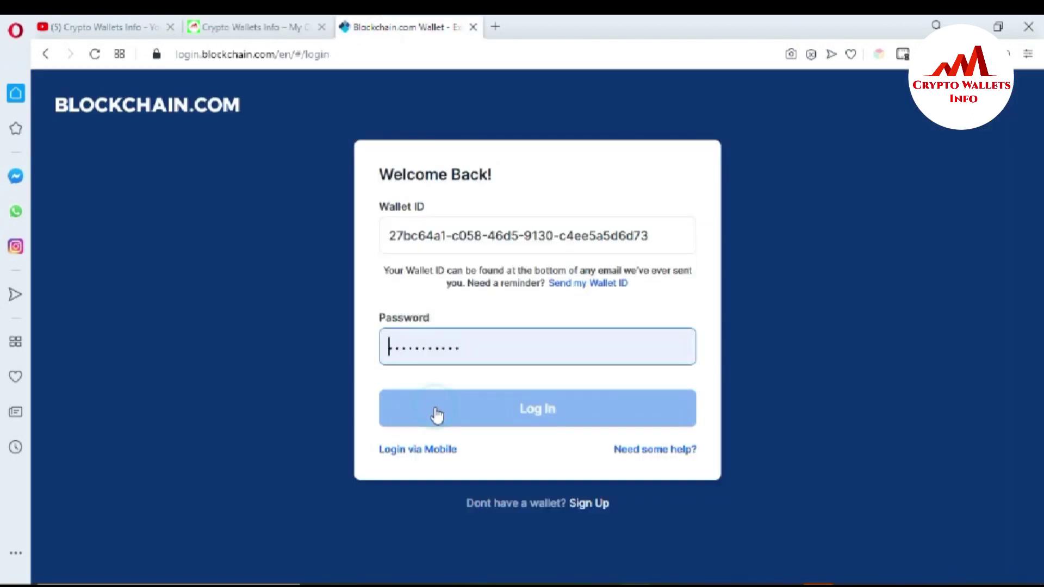
pyautogui.click(549, 408)
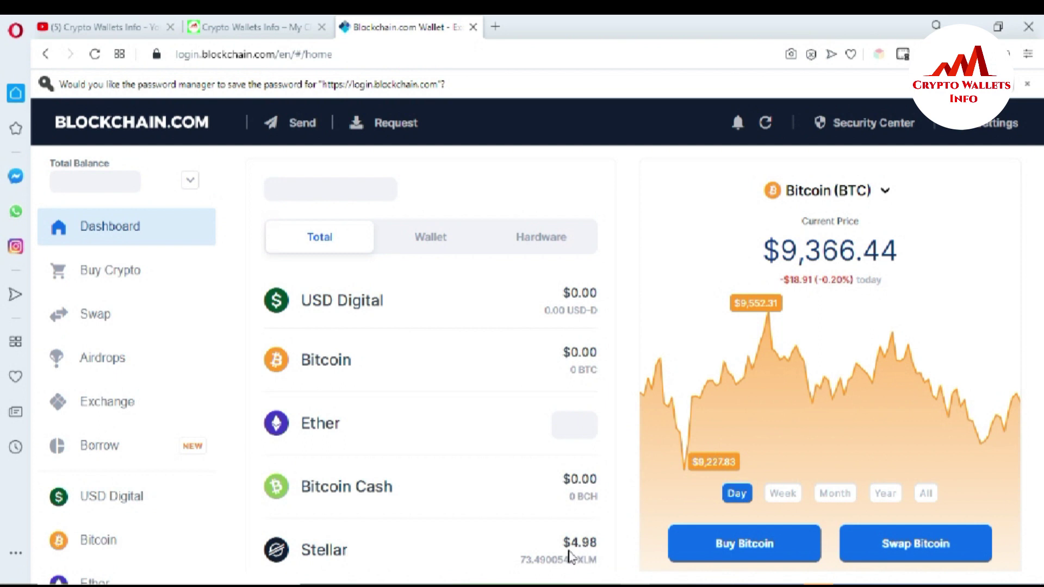
# Open the Stellar wallet and start a new Send Stellar payment
pyautogui.moveTo(561, 543); pyautogui.dragTo(605, 549)
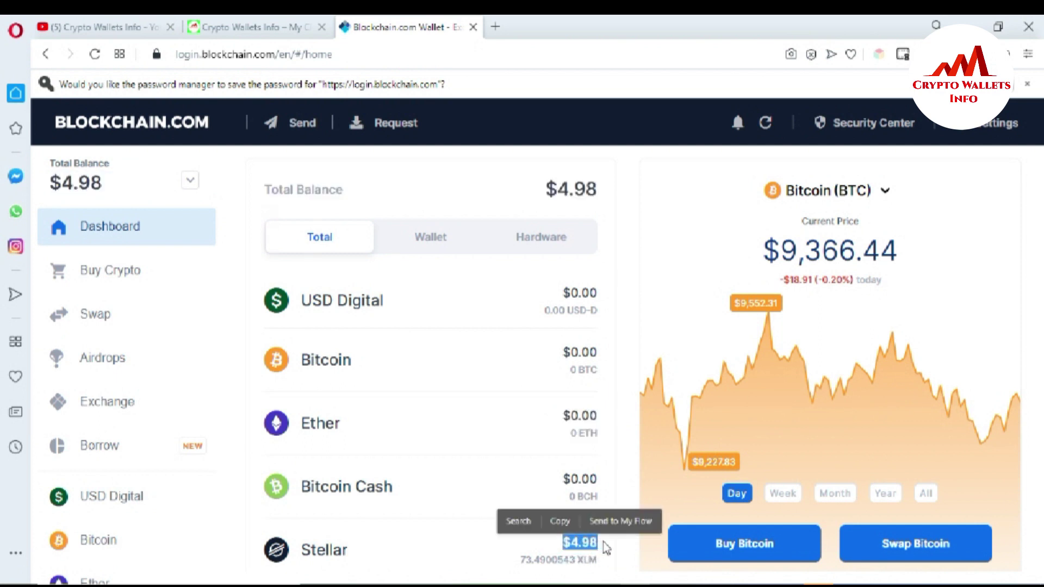
pyautogui.click(606, 550)
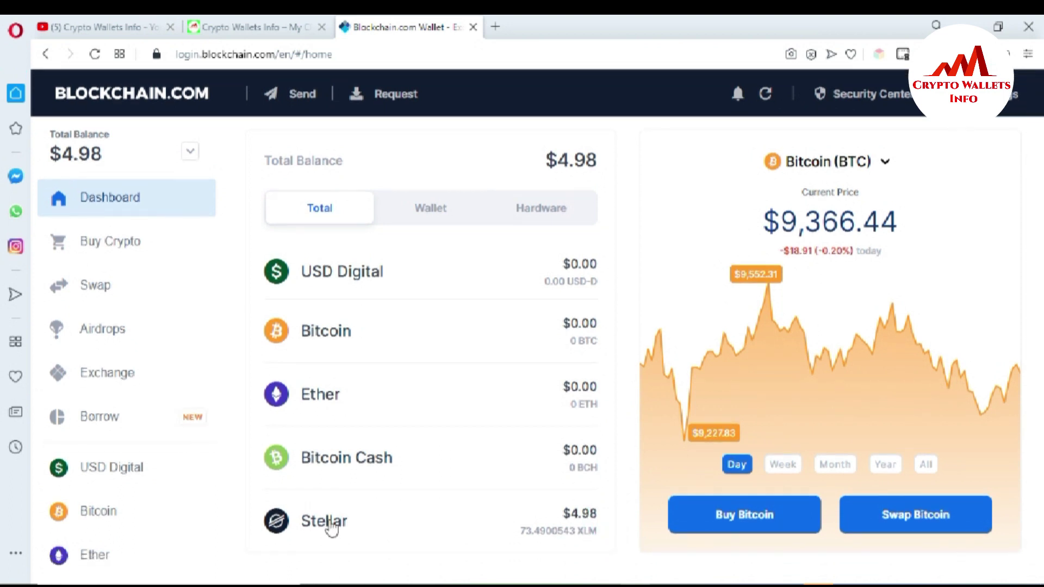
pyautogui.click(332, 528)
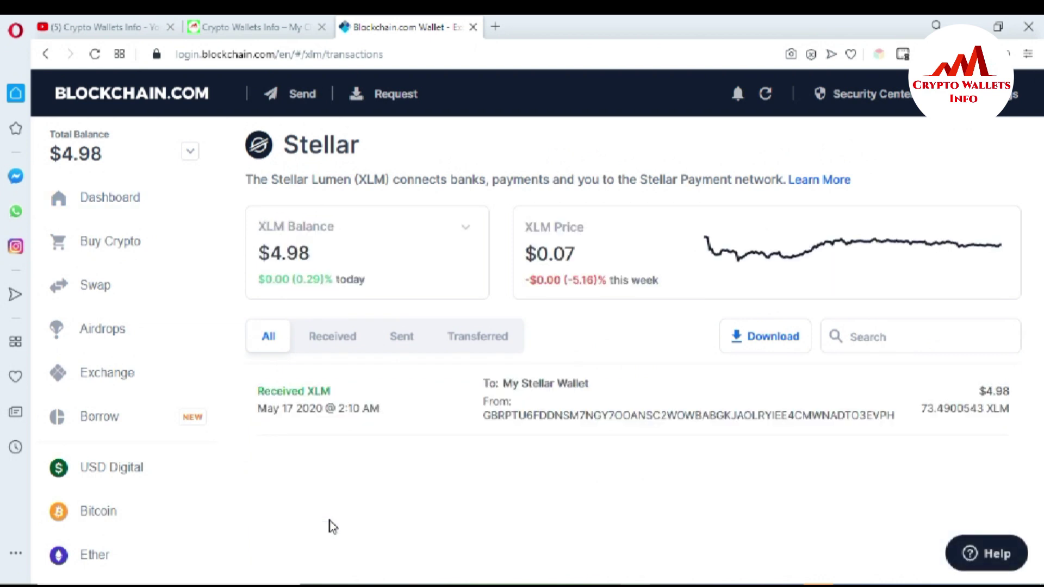
pyautogui.click(293, 96)
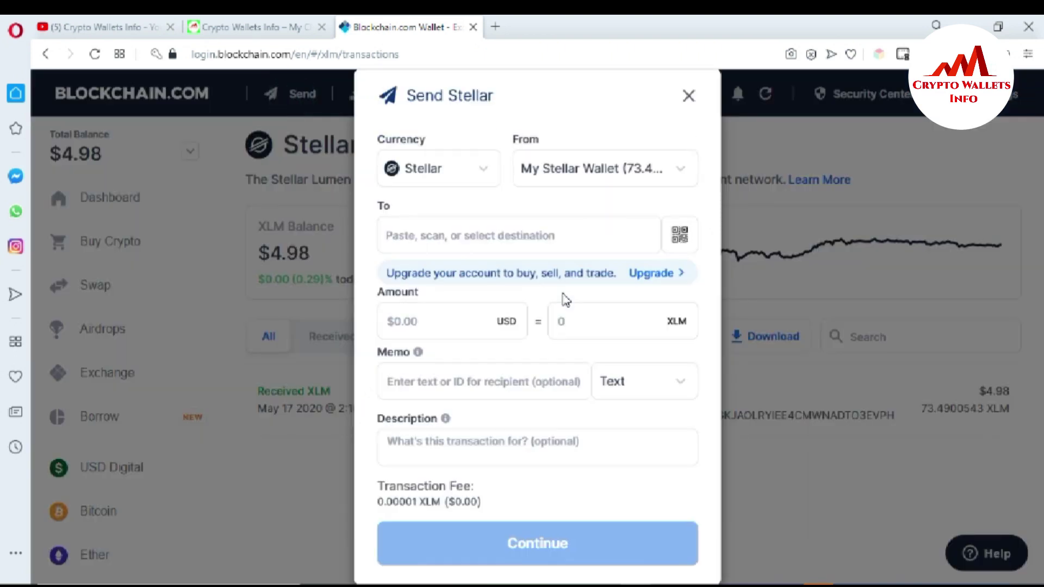
pyautogui.click(505, 235)
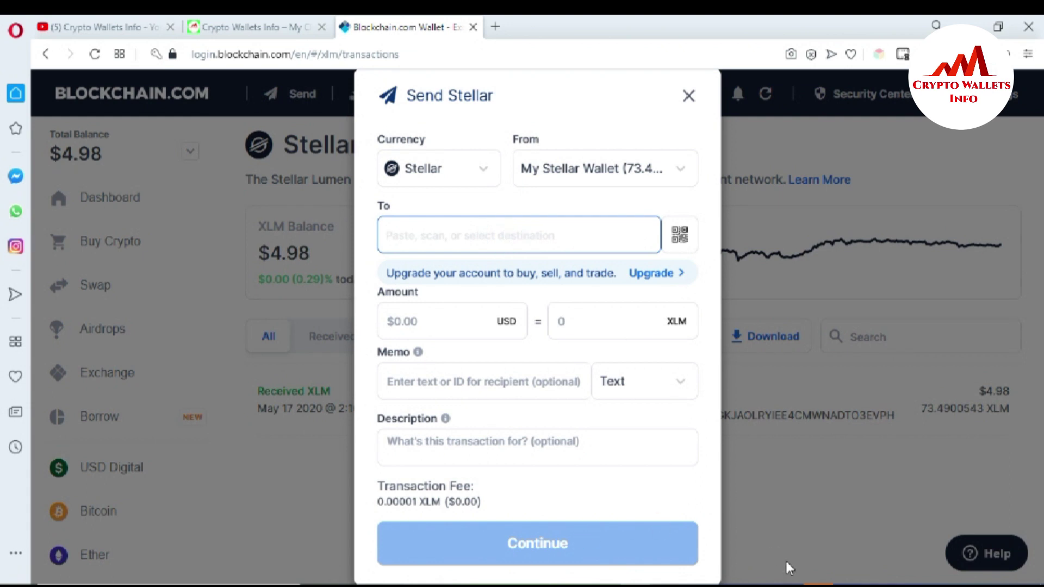
# Copy the XLM deposit address from the CoinEx deposit page
pyautogui.click(795, 581)
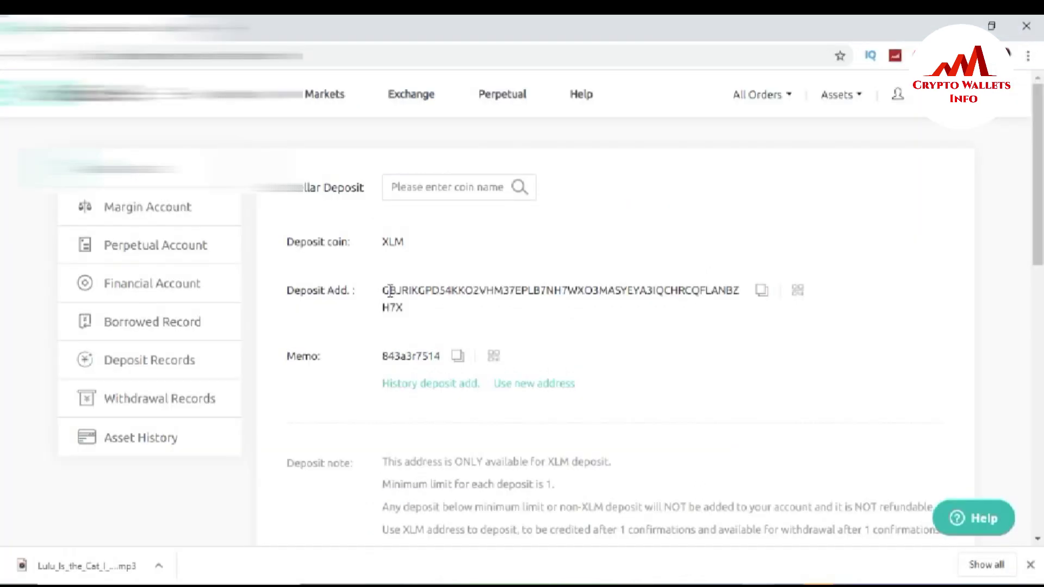
pyautogui.moveTo(384, 292); pyautogui.dragTo(728, 291)
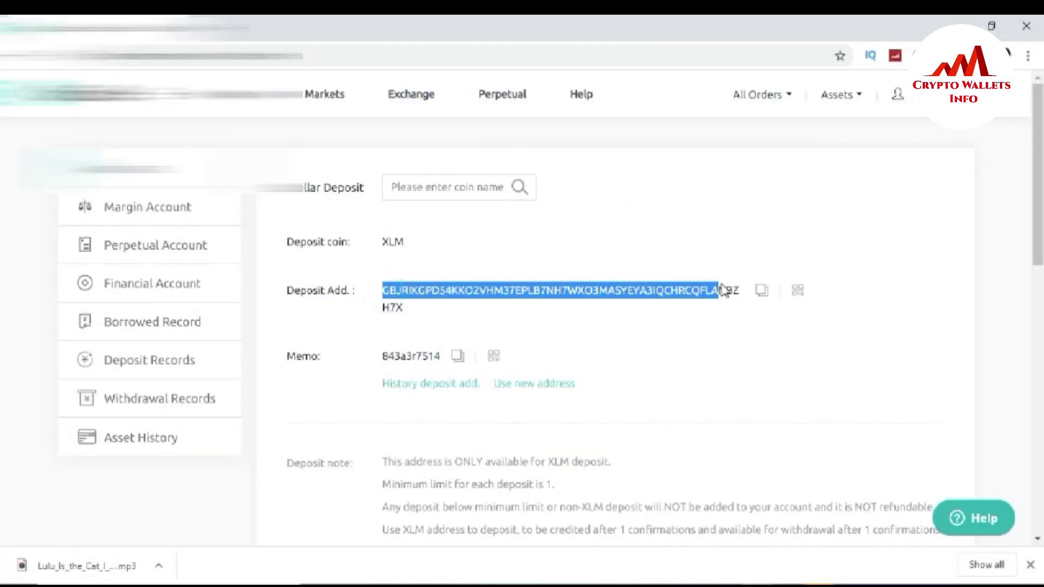
pyautogui.click(763, 291)
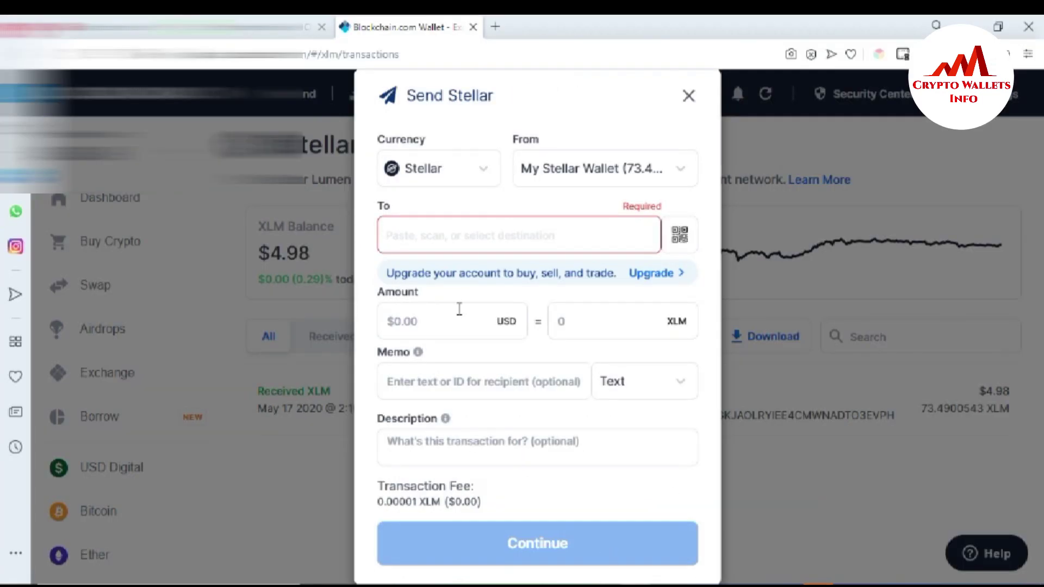
# Paste the CoinEx deposit address as recipient and enter 71 XLM (about $4.81)
pyautogui.hotkey('ctrl', 'v')
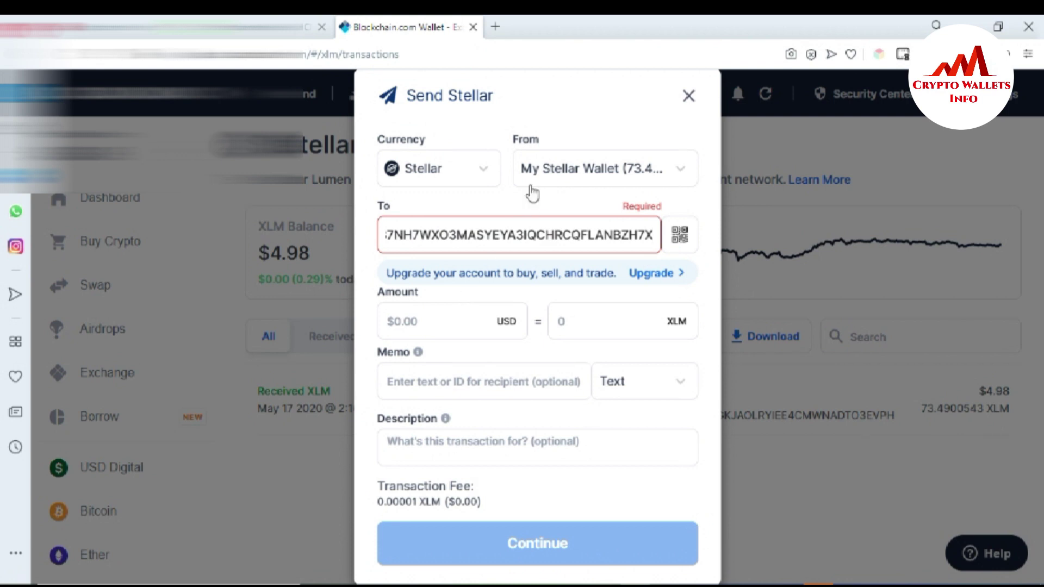
pyautogui.click(531, 195)
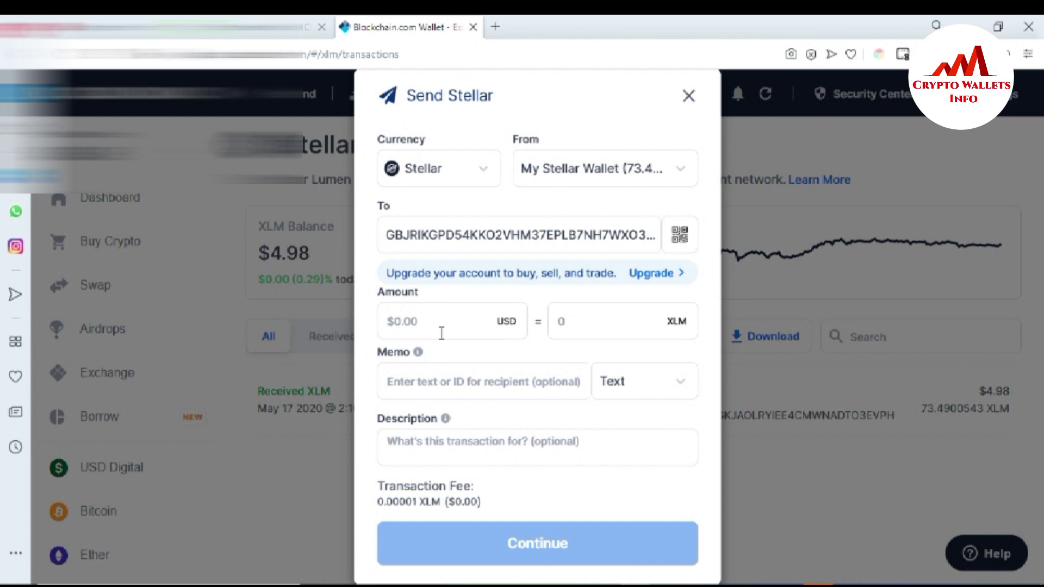
pyautogui.click(418, 323)
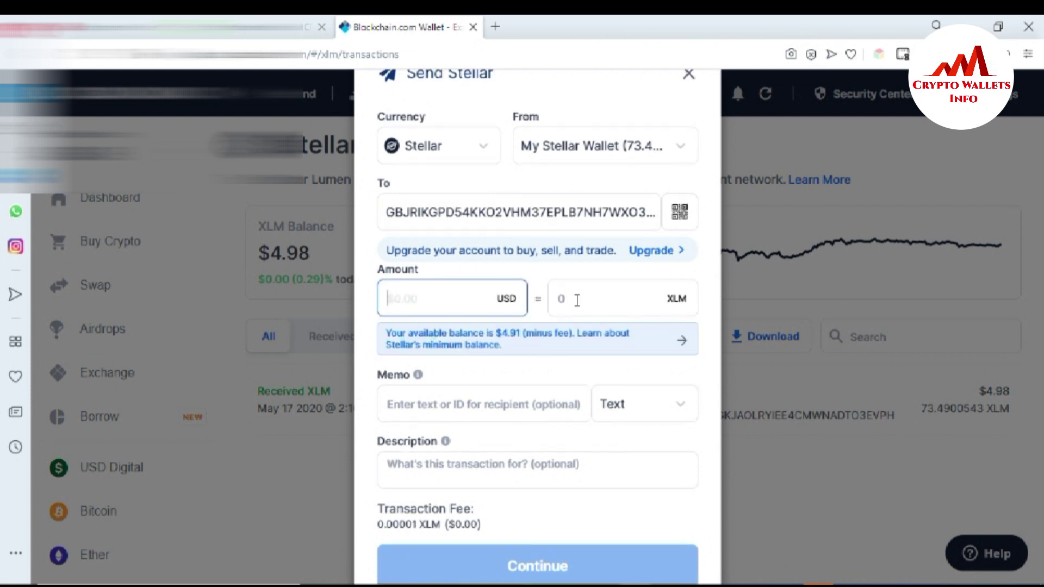
pyautogui.click(576, 298)
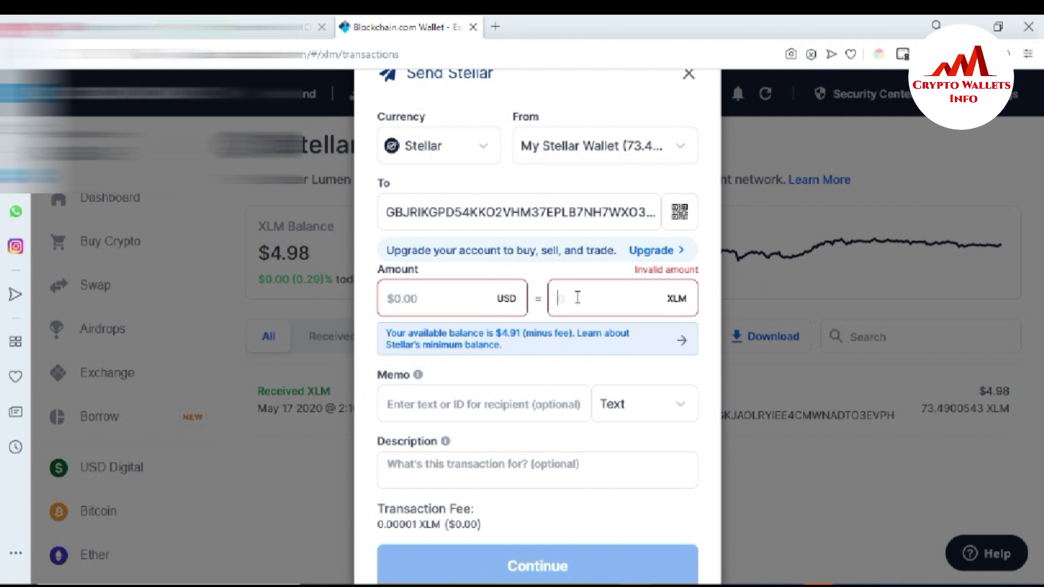
pyautogui.write('7')
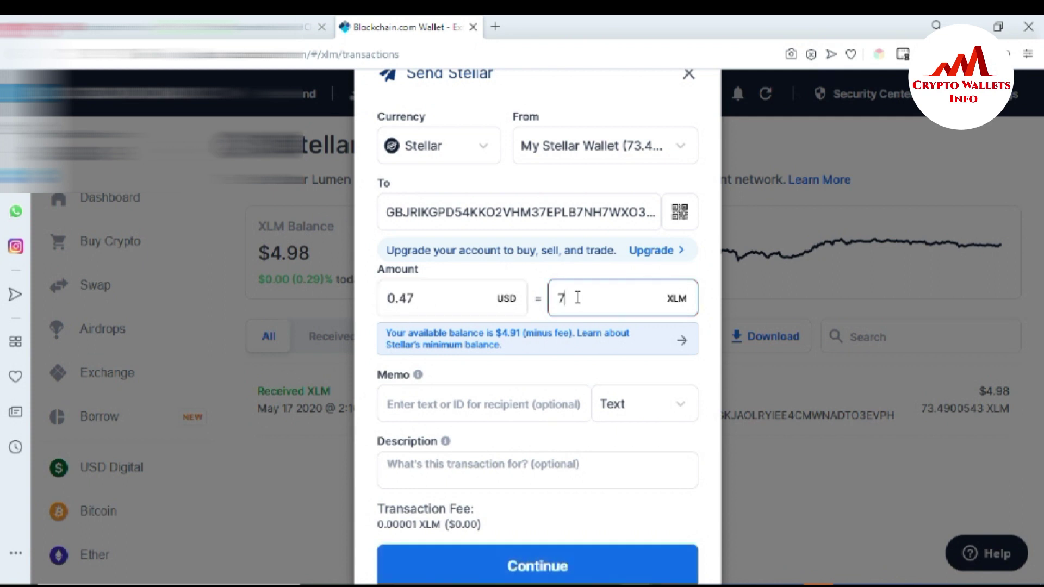
pyautogui.write('1')
pyautogui.click(663, 376)
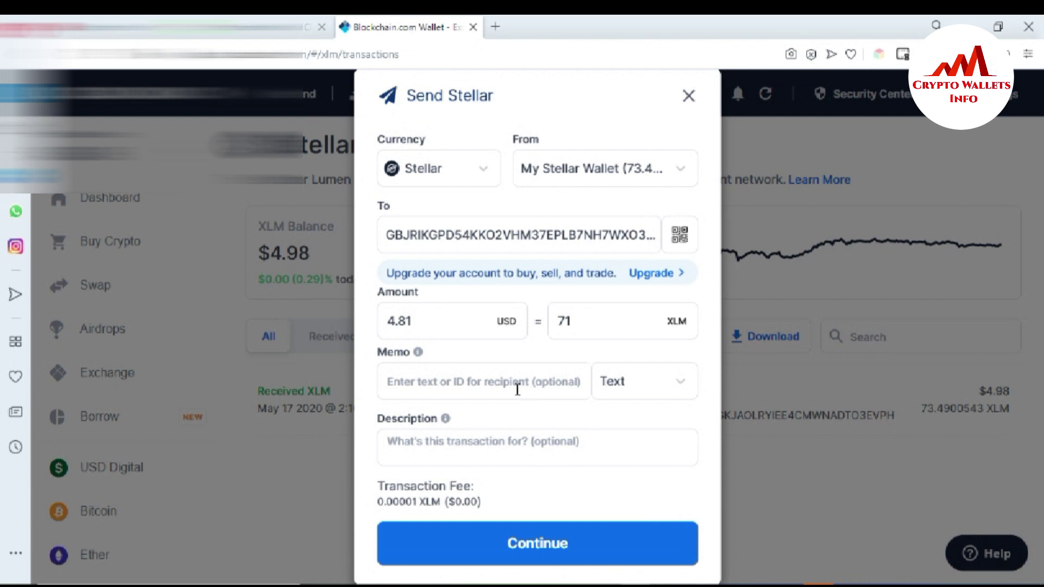
# Continue to the review of 71 XLM (fee 0.00001) and check the recipient address
pyautogui.click(548, 553)
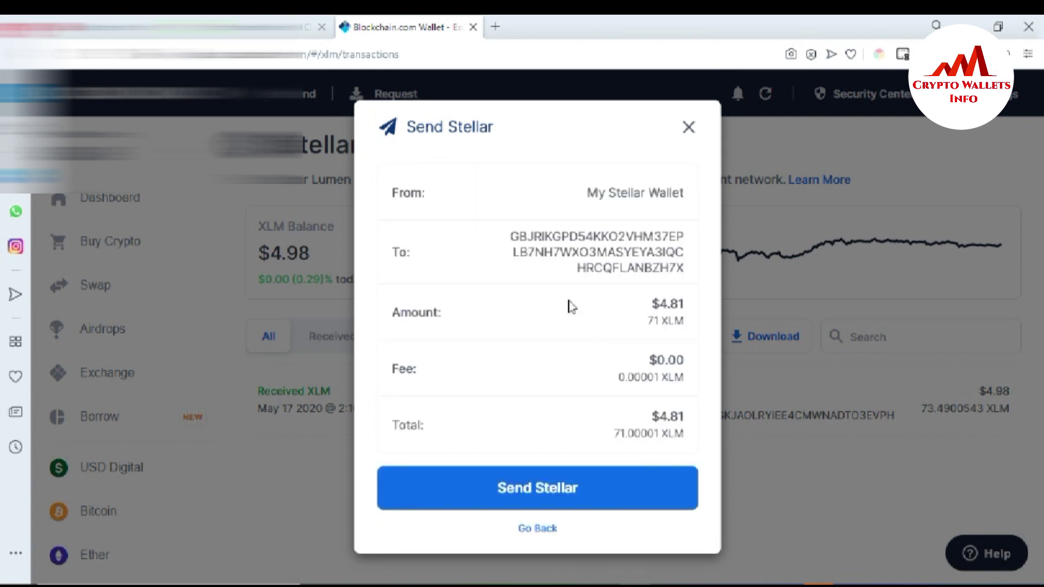
pyautogui.moveTo(512, 237); pyautogui.dragTo(691, 275)
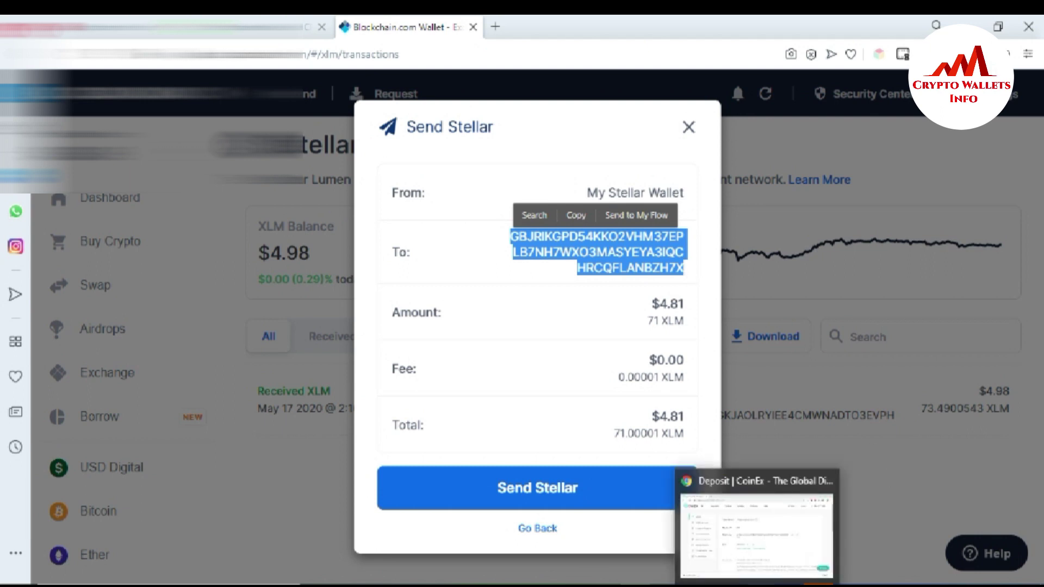
pyautogui.click(772, 522)
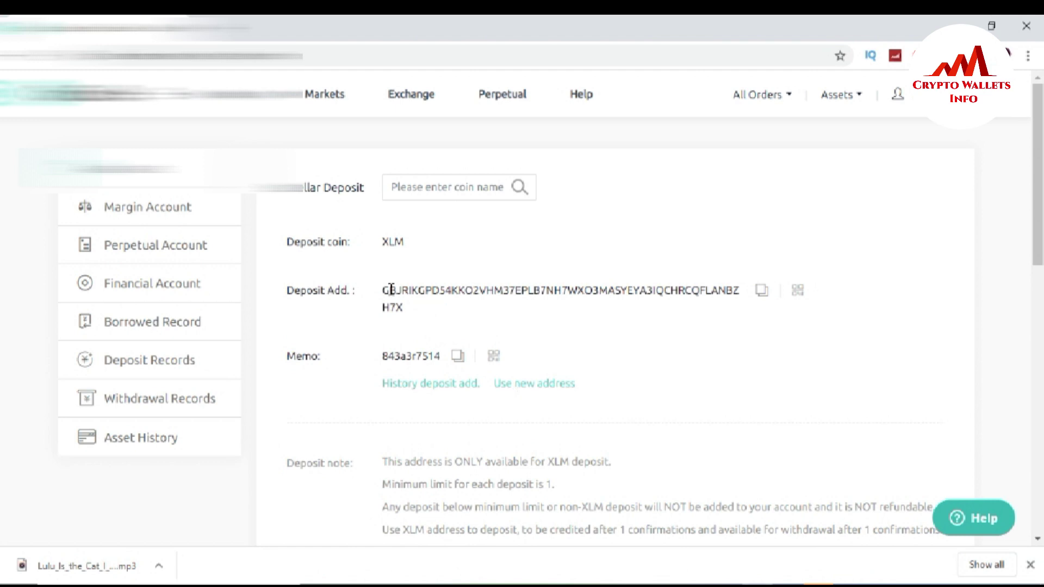
pyautogui.moveTo(384, 288); pyautogui.dragTo(741, 291)
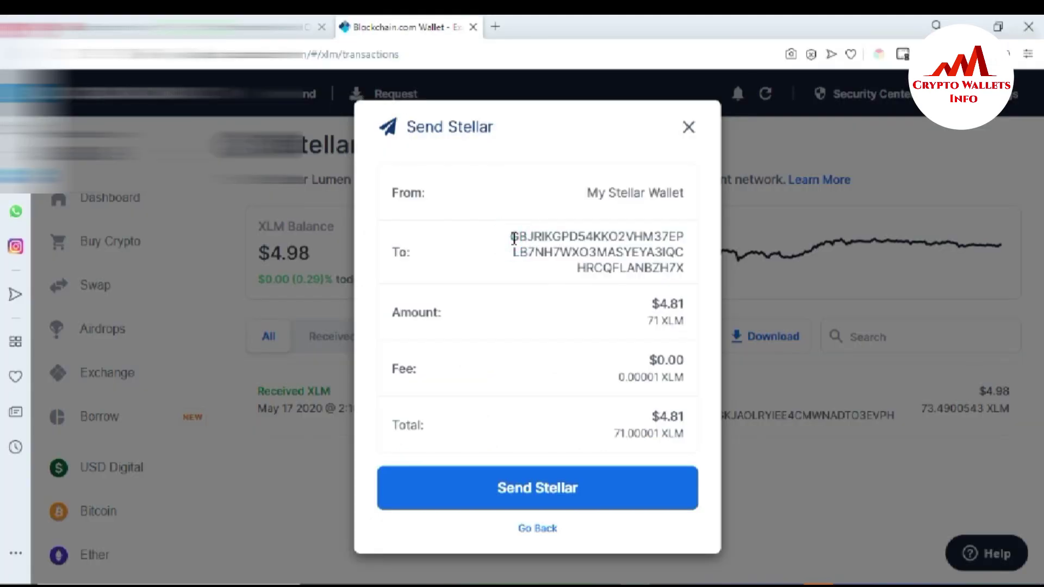
# Verify the address start and end, then send the 71.00001 XLM payment
pyautogui.moveTo(512, 235); pyautogui.dragTo(526, 237)
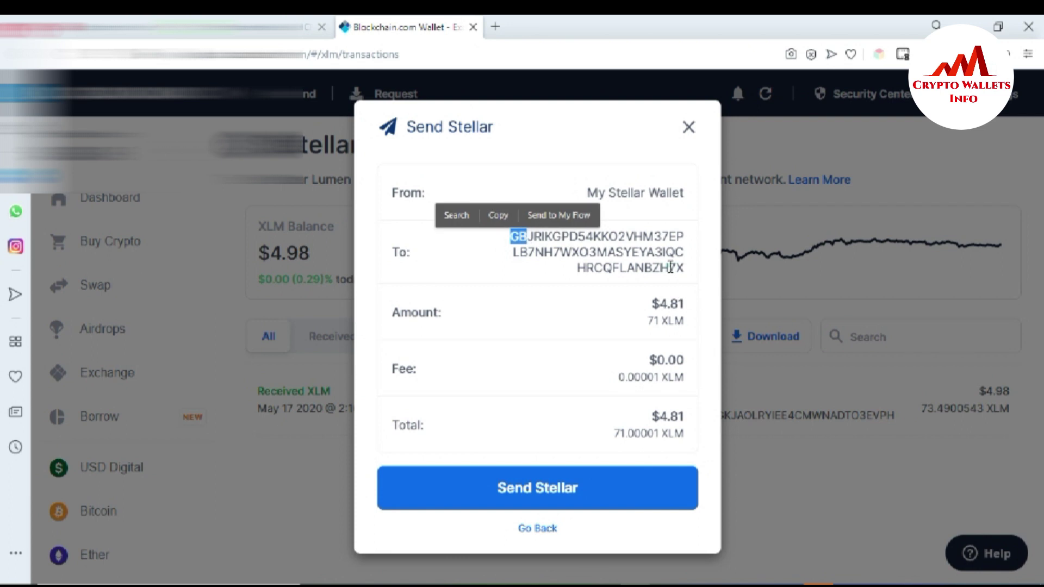
pyautogui.moveTo(669, 267); pyautogui.dragTo(685, 268)
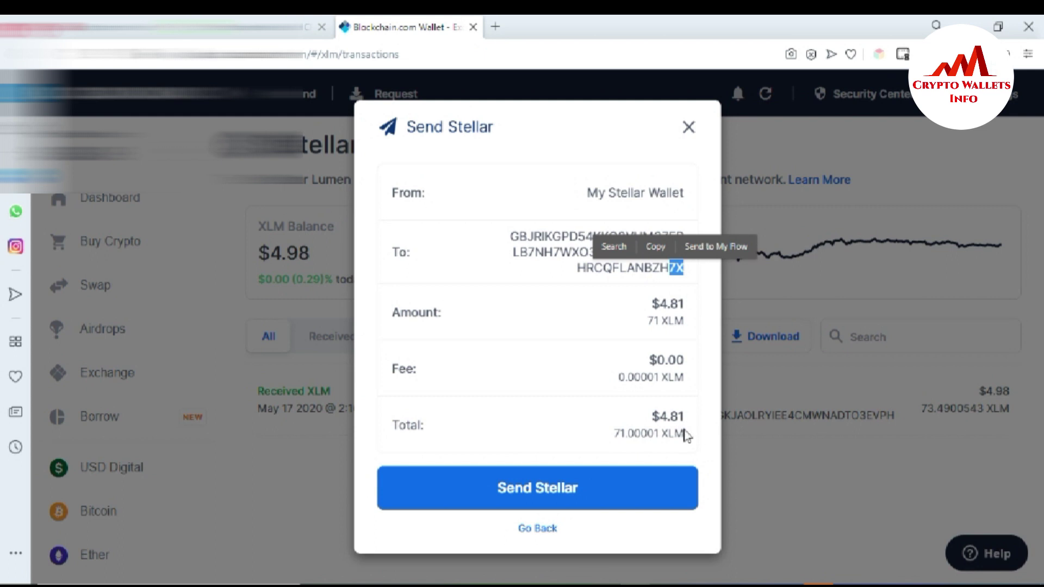
pyautogui.click(542, 487)
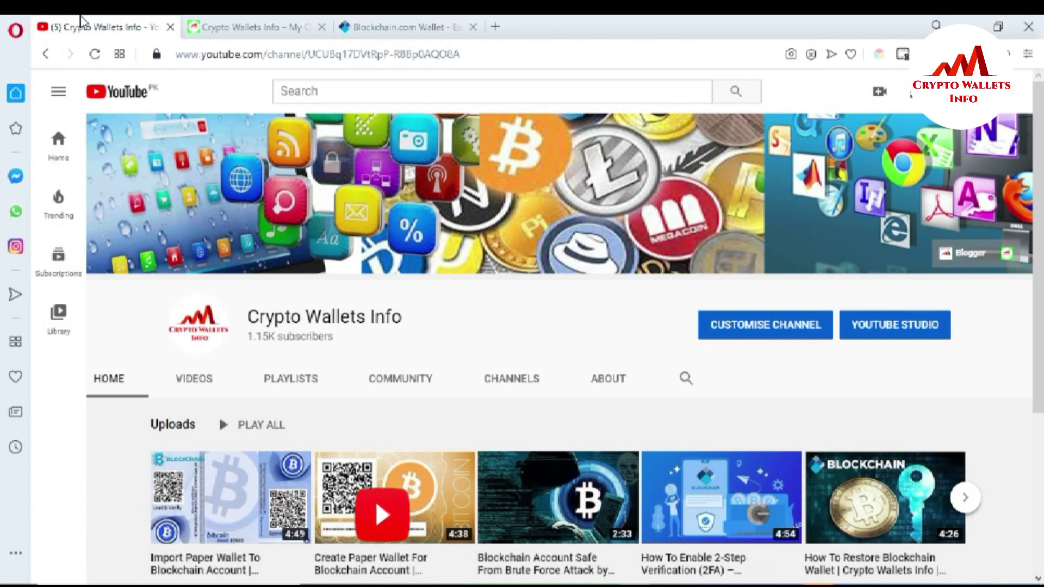
# Switch back to the cryptowalletsinfo.com tab in Opera
pyautogui.click(234, 27)
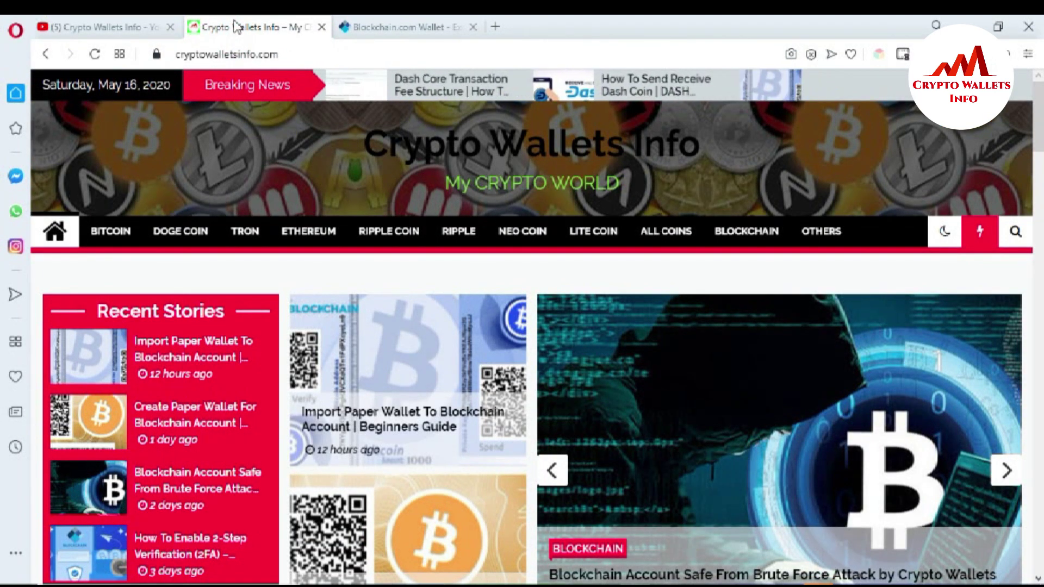